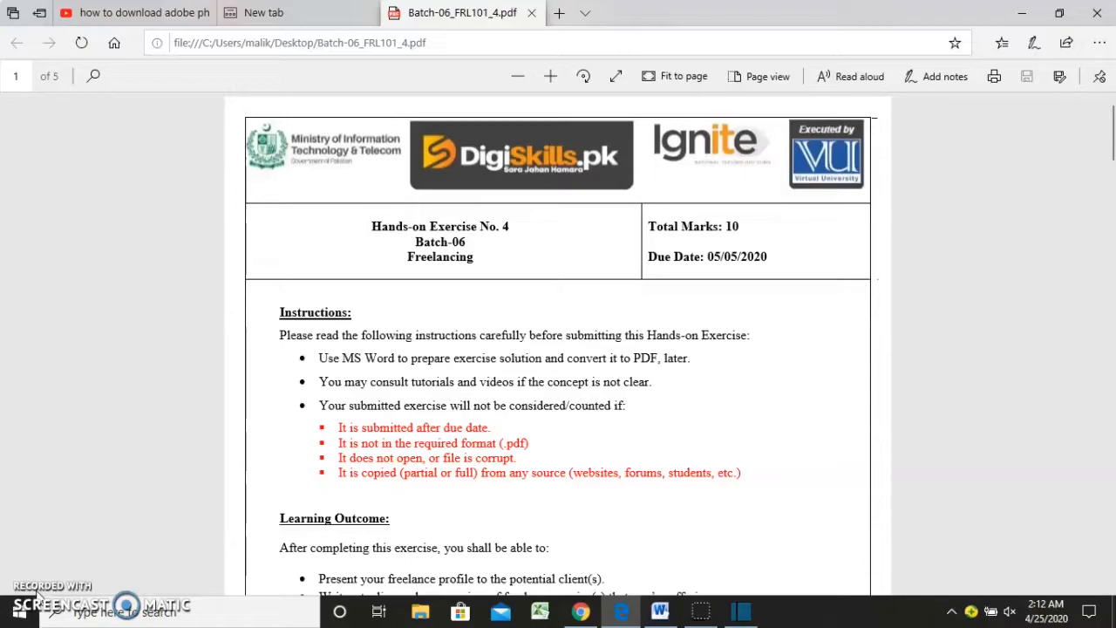
Switch to Batch-06_FRL101_4.pdf in Edge and read the instructions, learning outcomes, problem statement and task list for the PDF profile
click(39, 597)
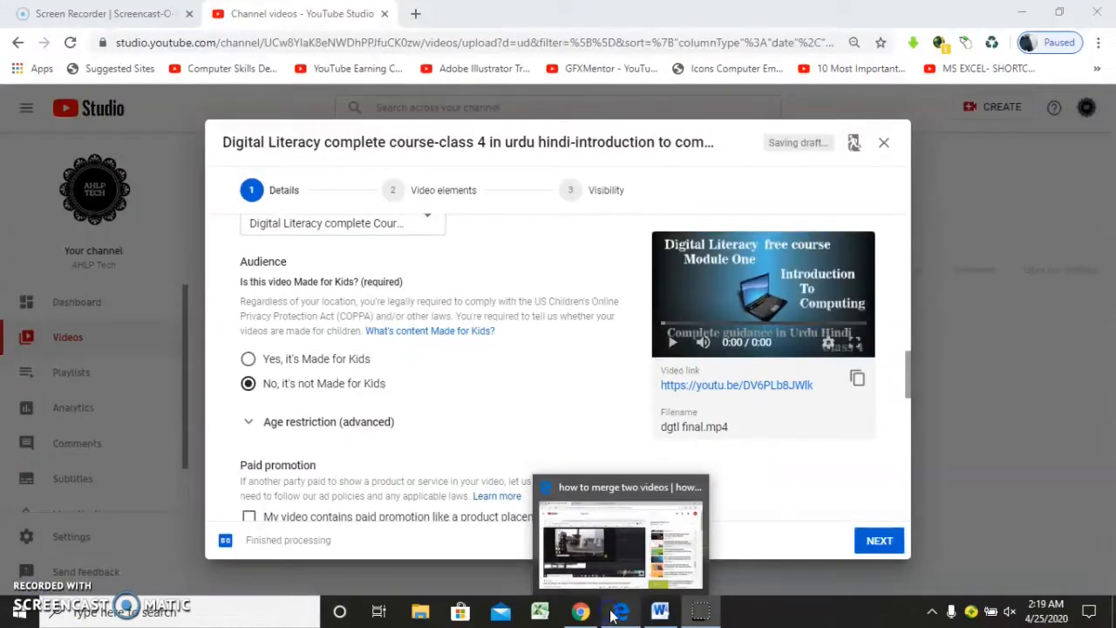
click(622, 532)
click(462, 13)
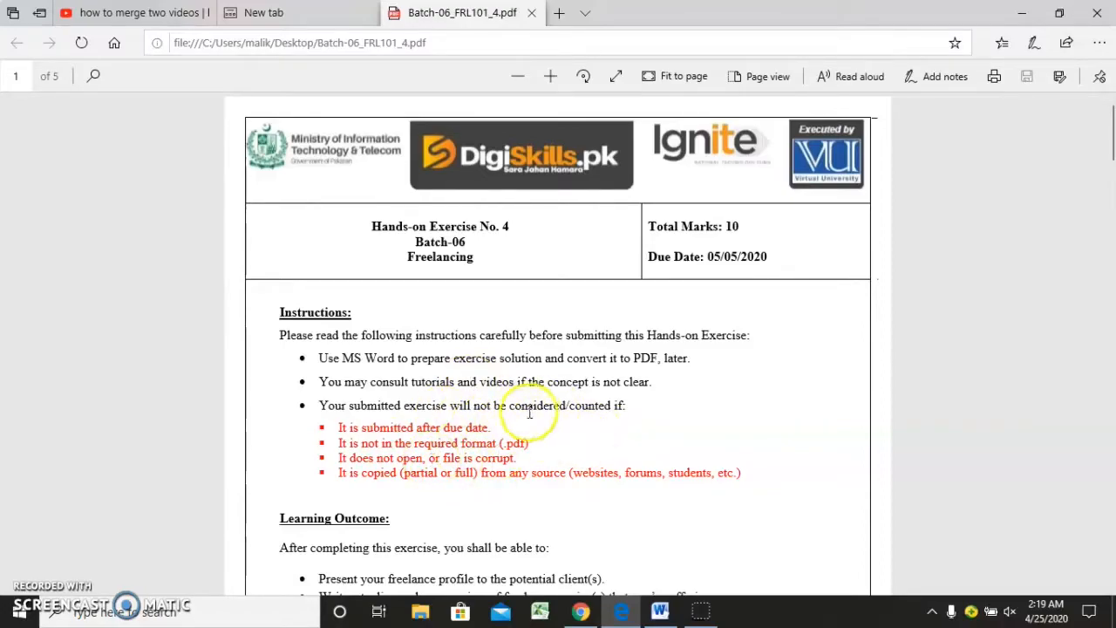
scroll(525, 413, down, 1)
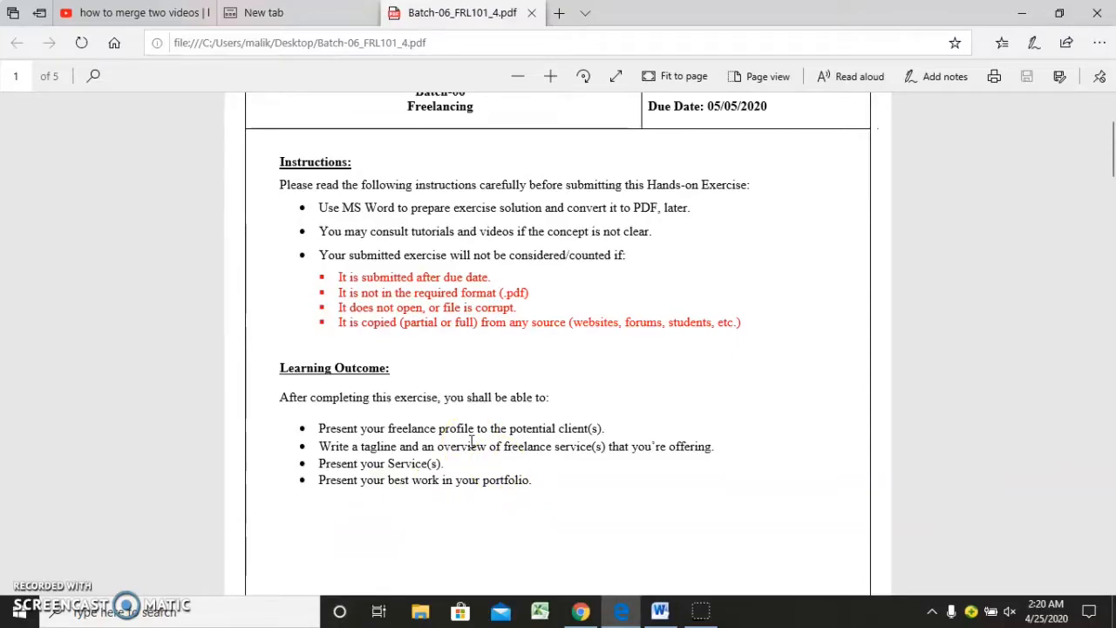
scroll(529, 430, down, 5)
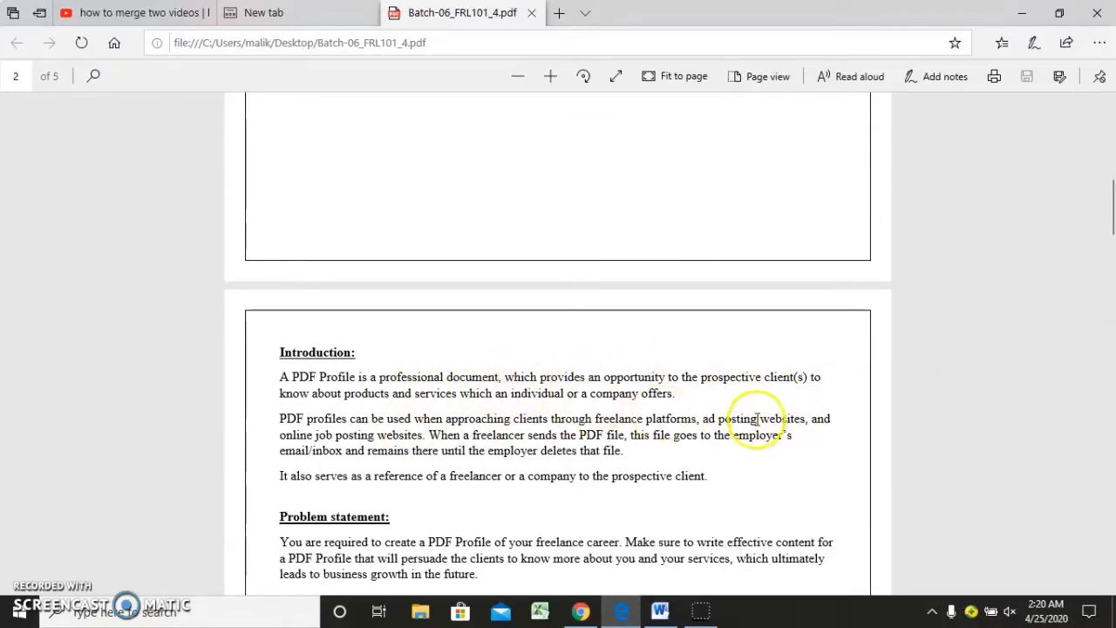
scroll(586, 419, down, 1)
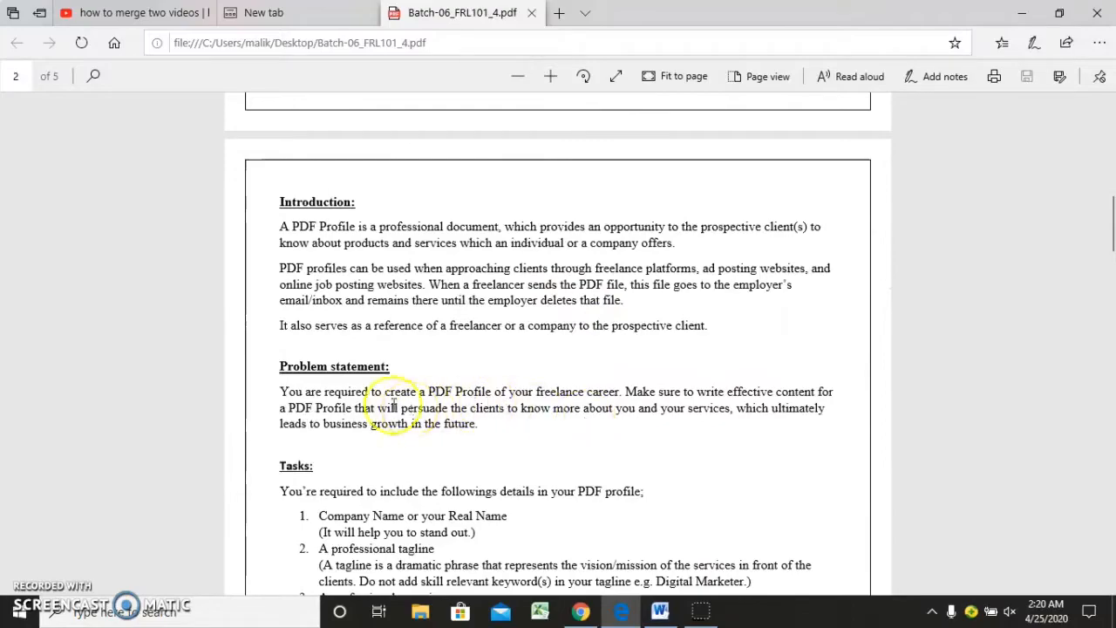
scroll(434, 388, down, 1)
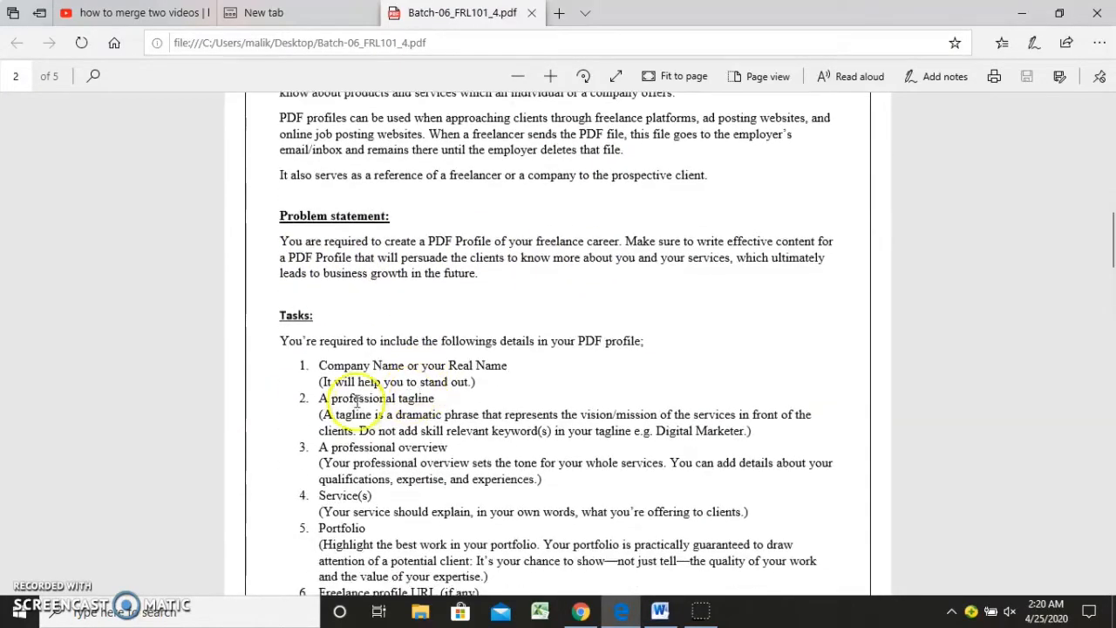
scroll(509, 319, down, 2)
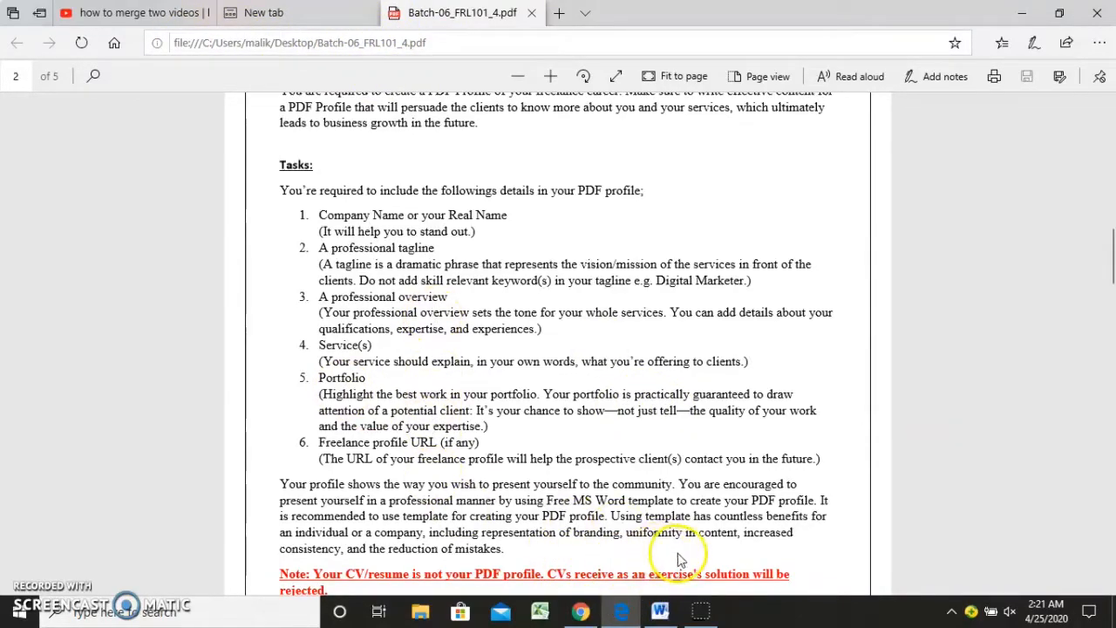
Switch to the Hands document in Word and turn on Bluetooth in the Windows quick actions
click(660, 609)
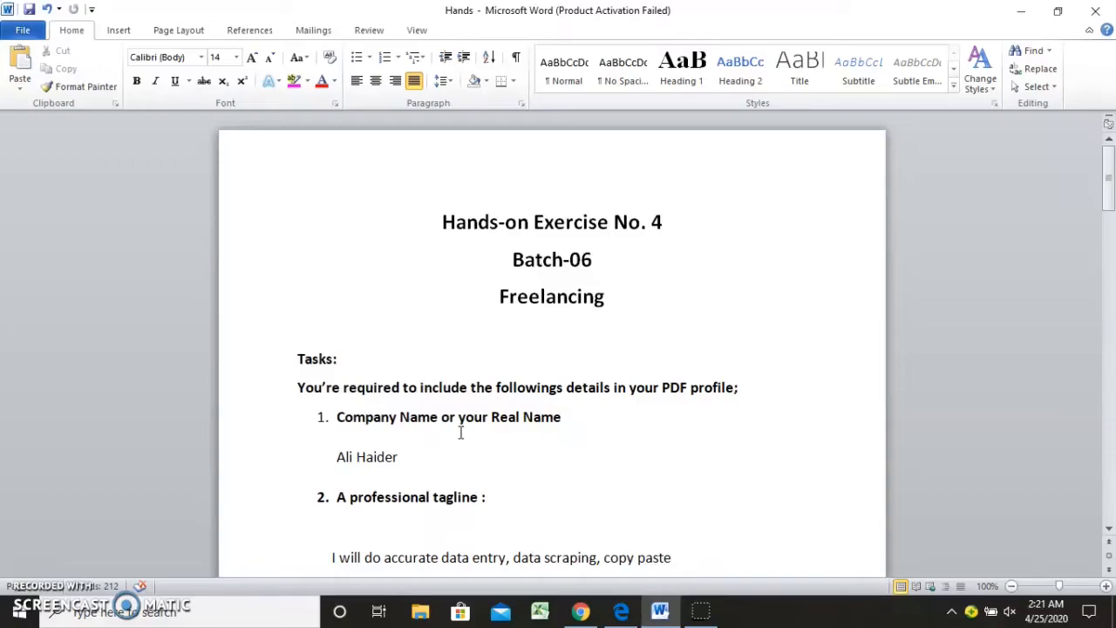
click(1090, 617)
click(1071, 353)
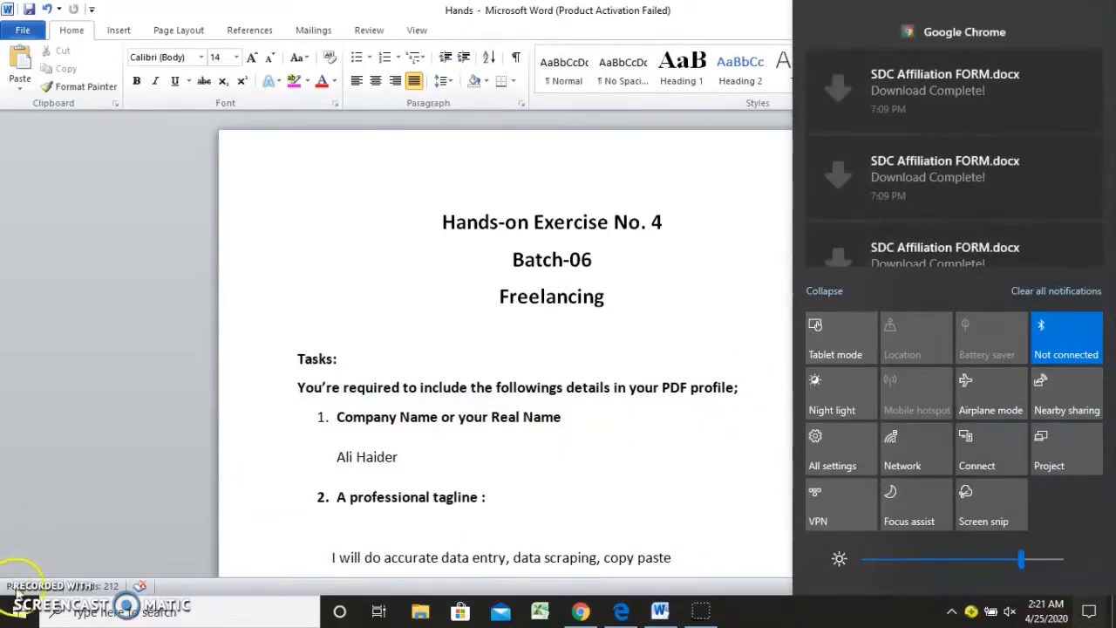
Replace the personal name under "Company Name or your Real Name" with "AHLP tech"
click(417, 466)
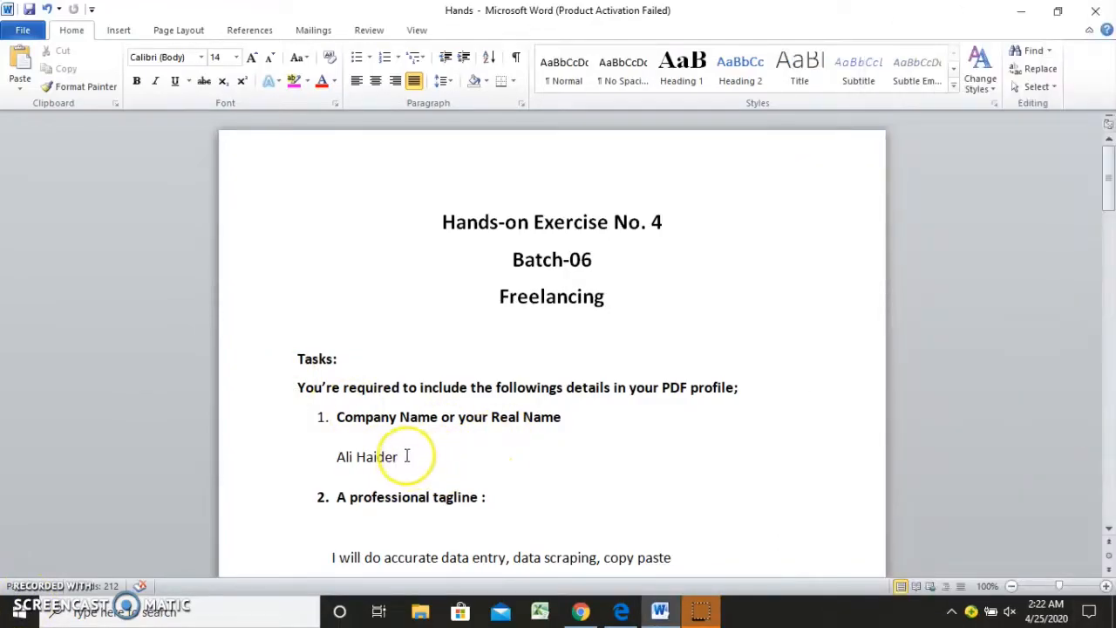
key(BackSpace)
key(BackSpace)
key(BackSpace)
key(BackSpace)
key(BackSpace)
key(BackSpace)
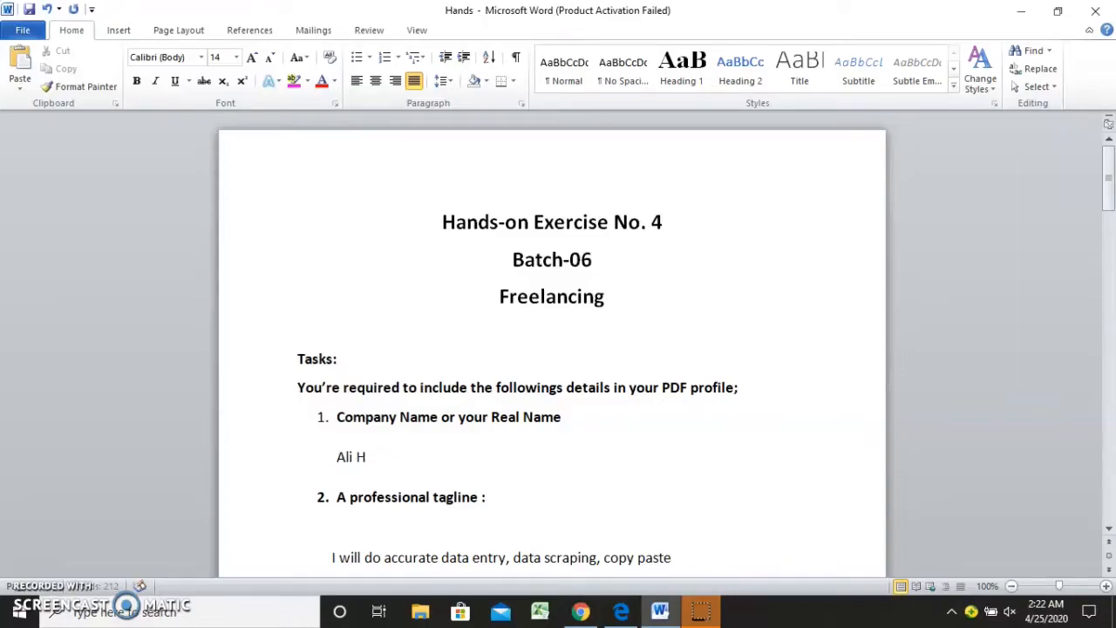
key(BackSpace)
key(BackSpace)
key(BackSpace)
text(AG)
key(BackSpace)
text(HLP tecxh)
key(BackSpace)
key(BackSpace)
key(BackSpace)
text(ch)
Review the professional tagline and professional overview sections of the profile document
key(Down)
key(Down)
key(Down)
key(Down)
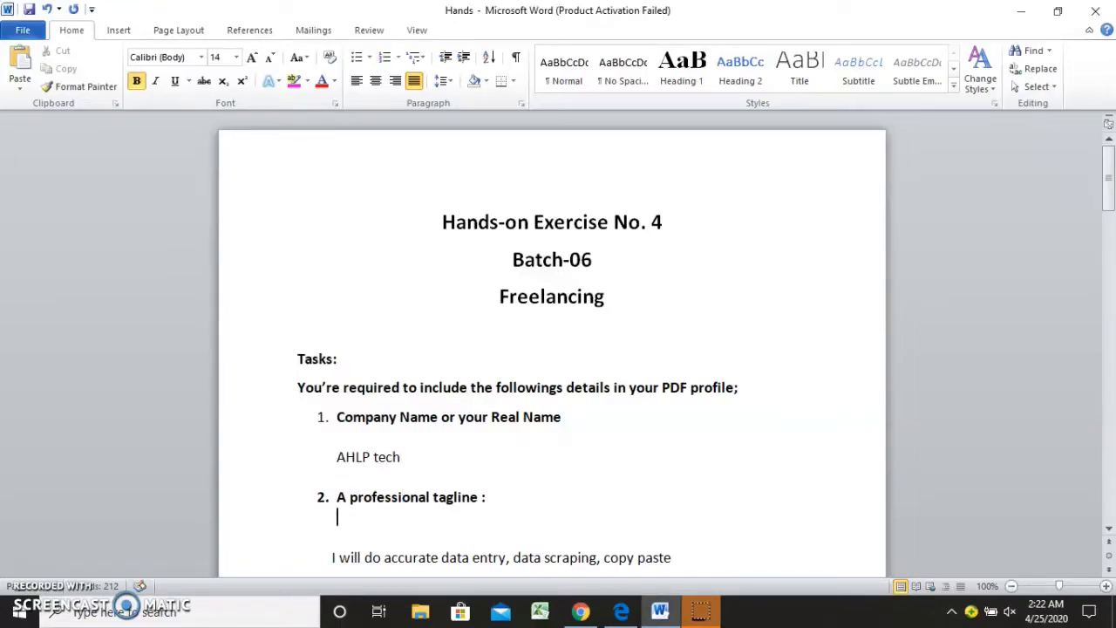
key(Down)
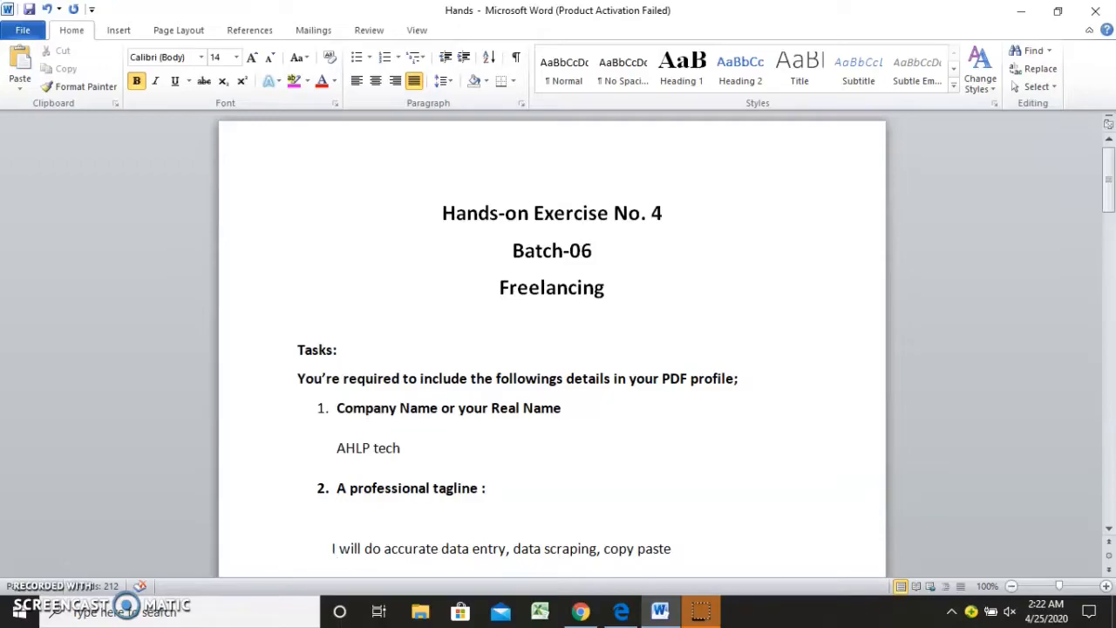
key(Down)
key(Down)
key(Down)
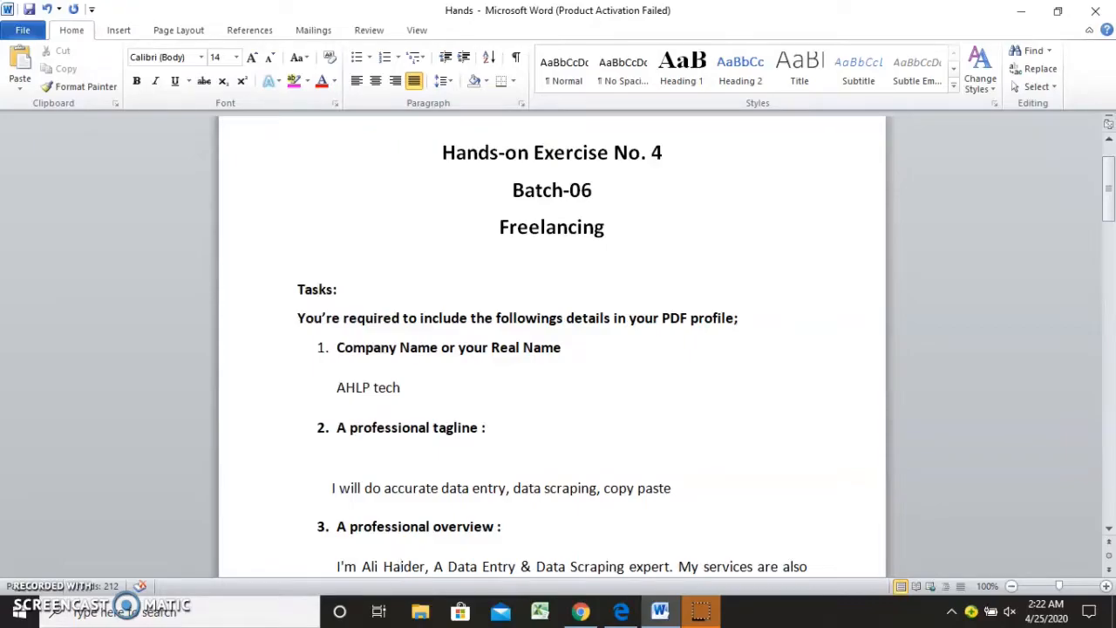
key(Down)
key(Down)
key(Down)
key(Down)
key(Down)
key(Down)
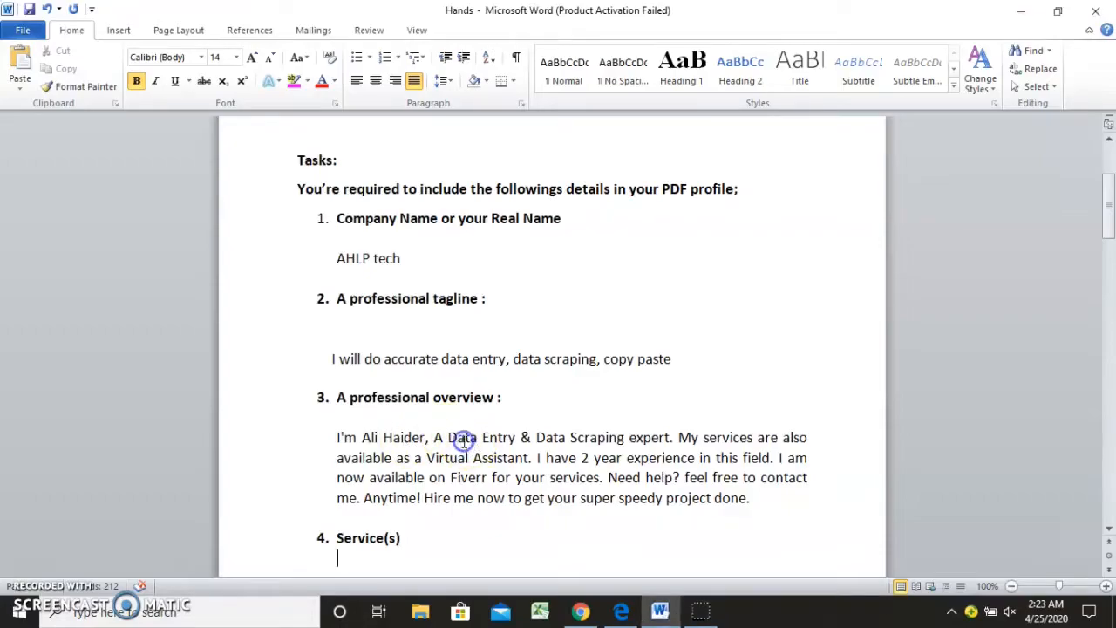
Review the Service(s) section, reading the introductory lines and the full bulleted list of offered work
key(Down)
key(Down)
key(Down)
key(Down)
key(Down)
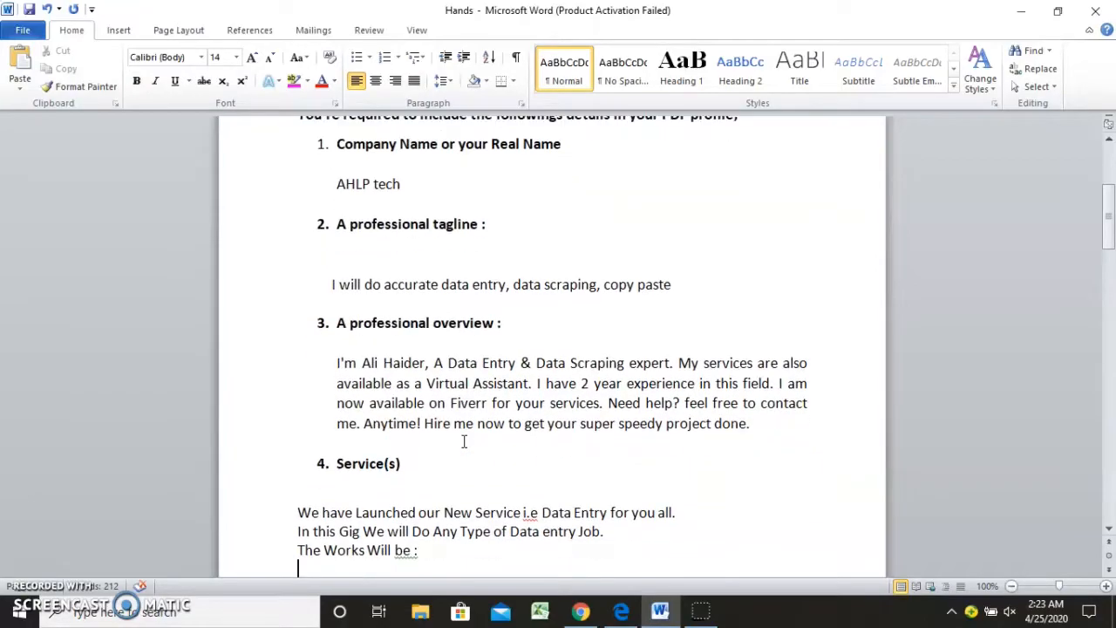
key(Down)
key(Down)
key(Down)
key(Down)
key(Down)
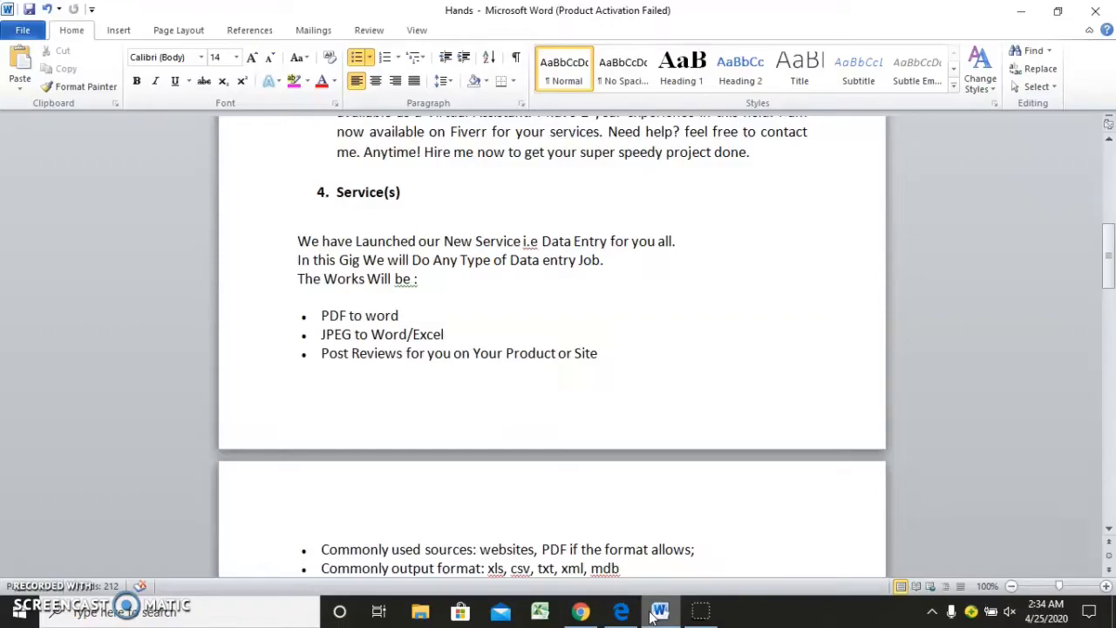
key(Down)
key(Down)
key(Down)
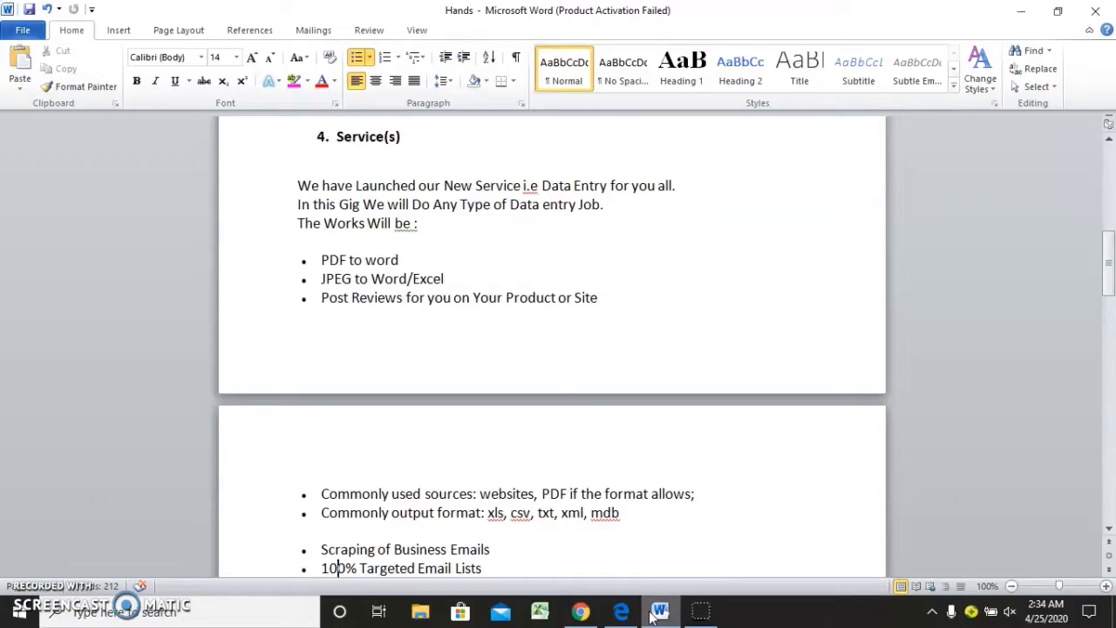
key(Down)
key(Down)
key(Down)
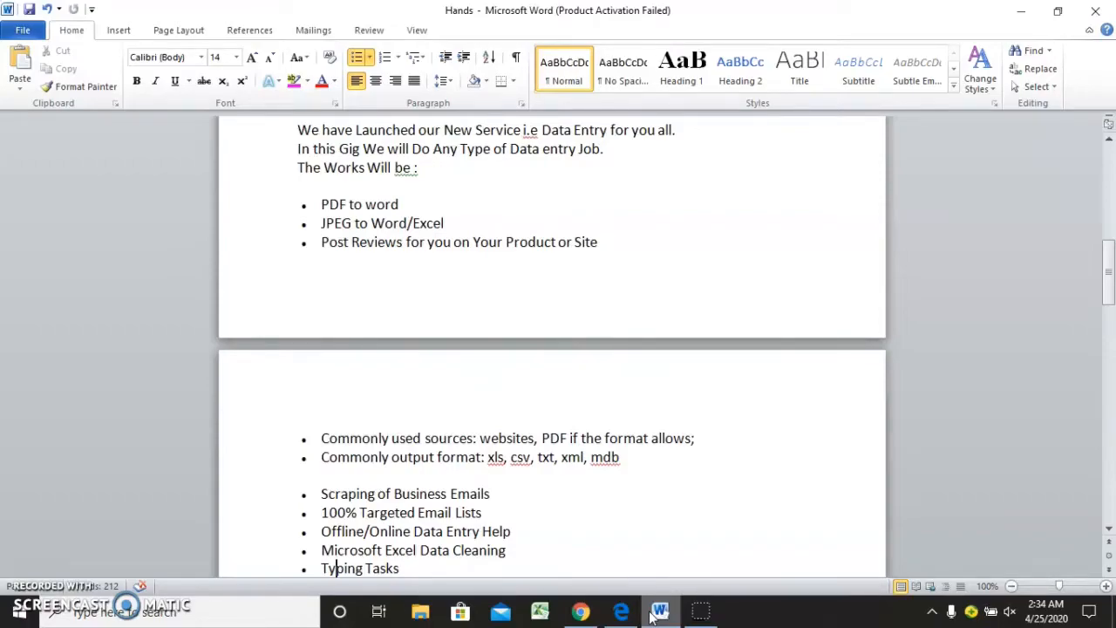
key(Down)
key(Down)
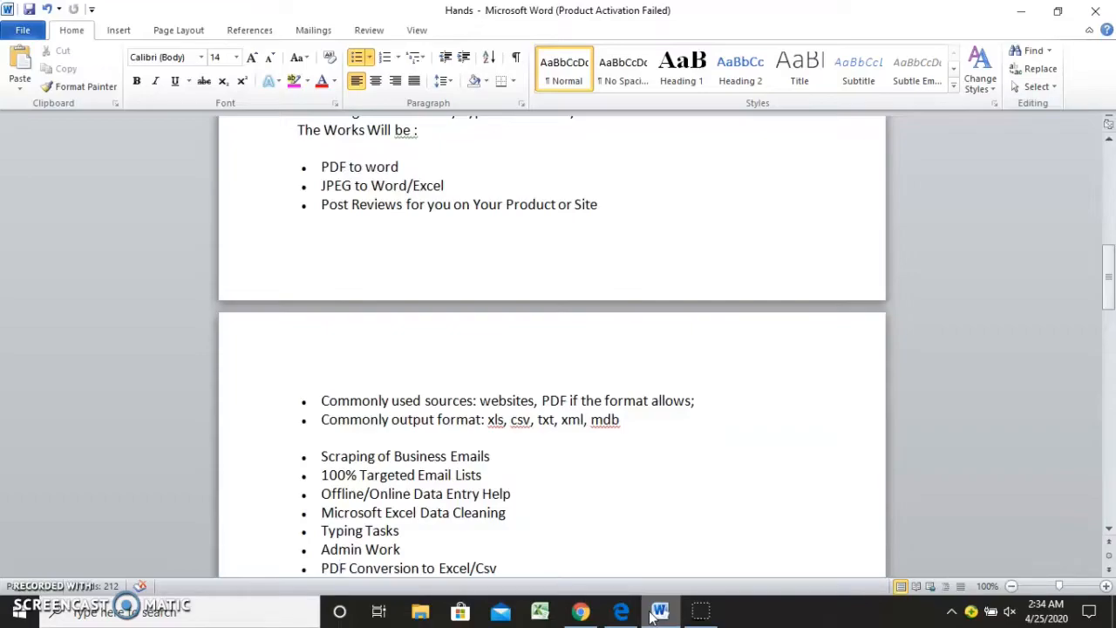
key(Down)
key(Down)
key(Down)
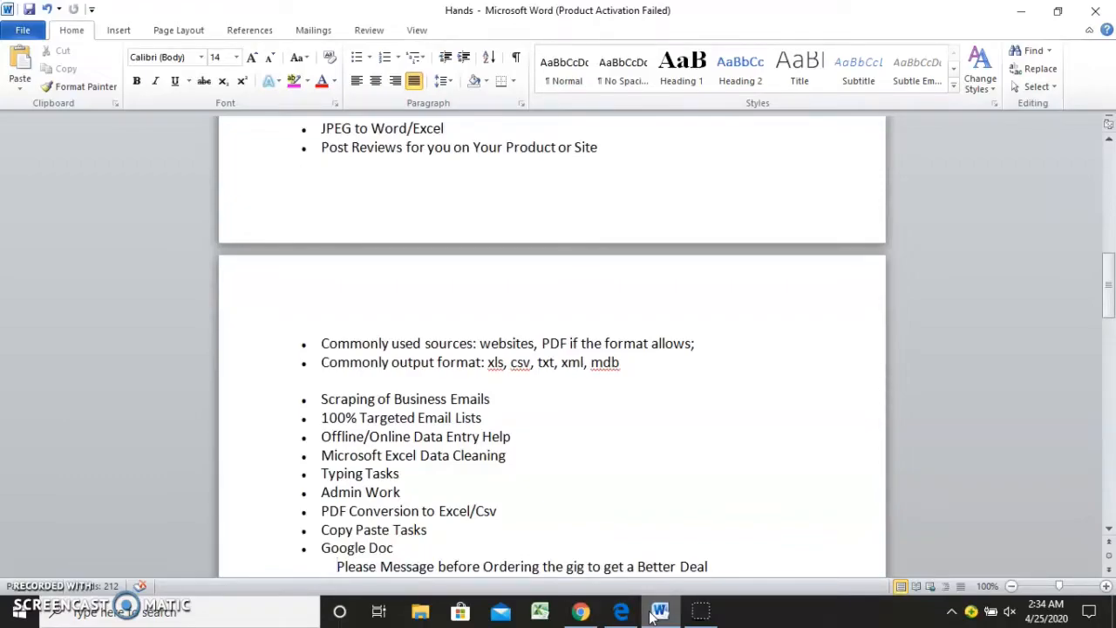
key(Down)
key(Down)
key(Down)
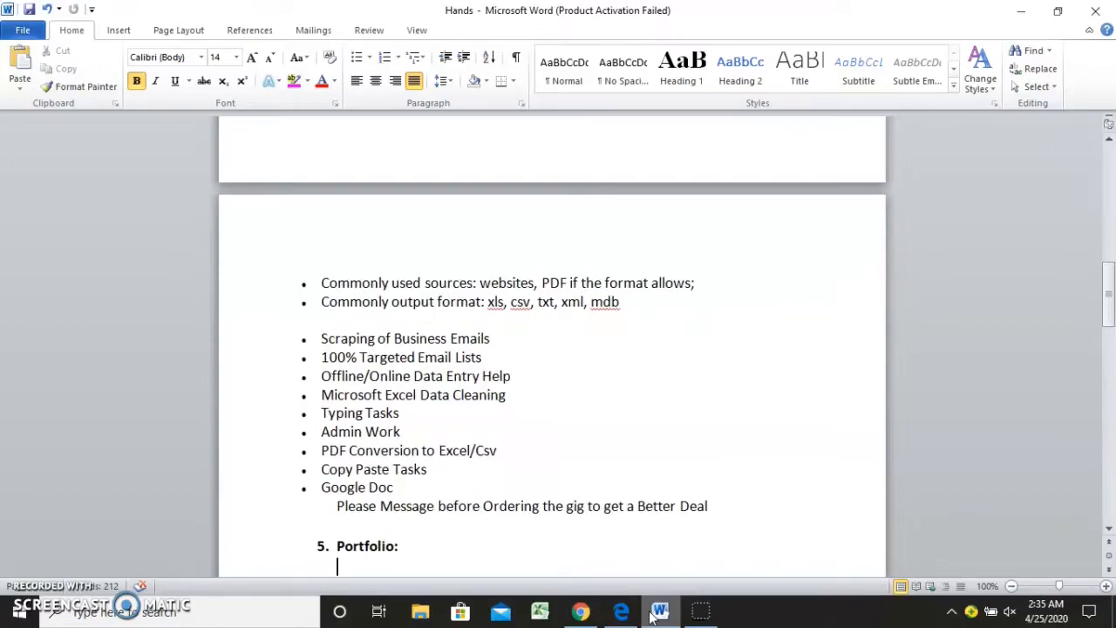
Review the Portfolio images and the Freelance profile URL section at the end of the document
key(Down)
key(Down)
key(Up)
key(Up)
key(Up)
key(Up)
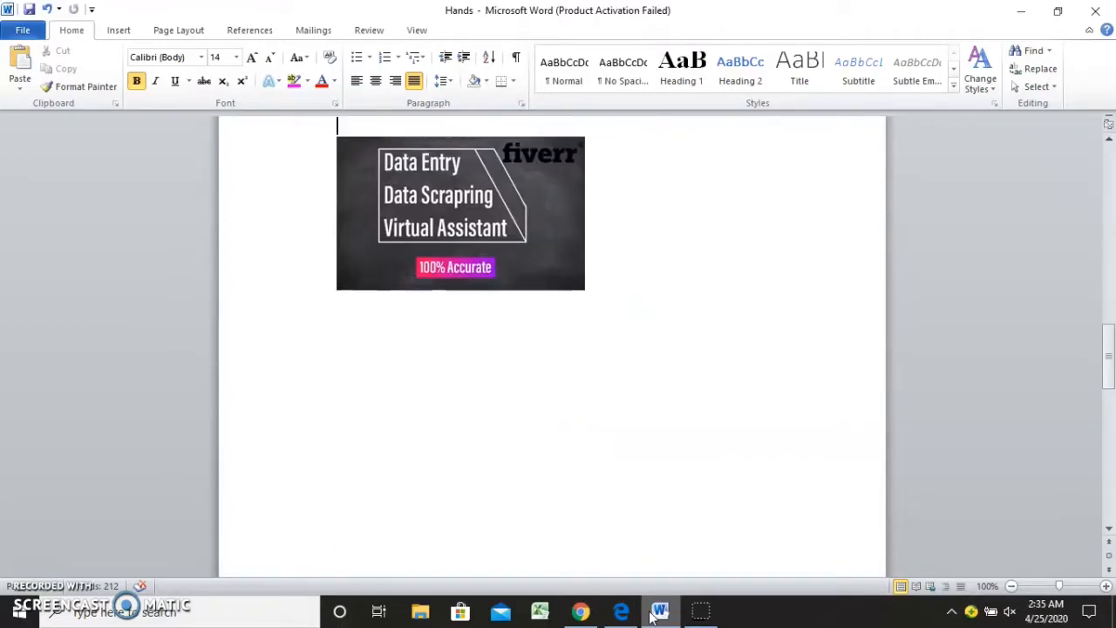
key(Down)
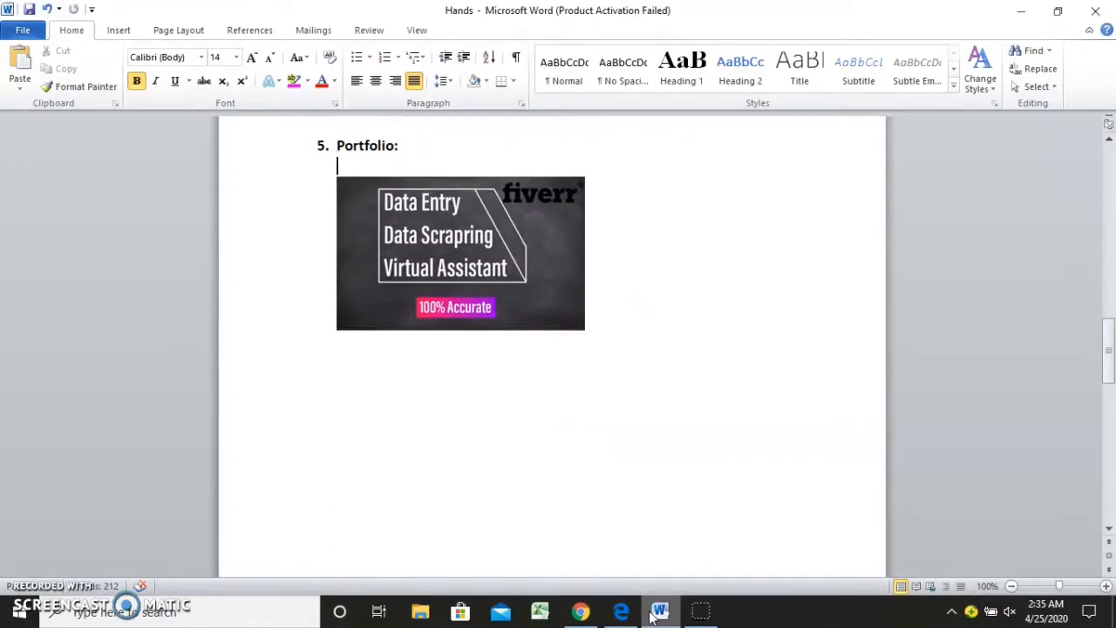
key(Down)
key(Down)
key(Down)
key(Down)
key(Down)
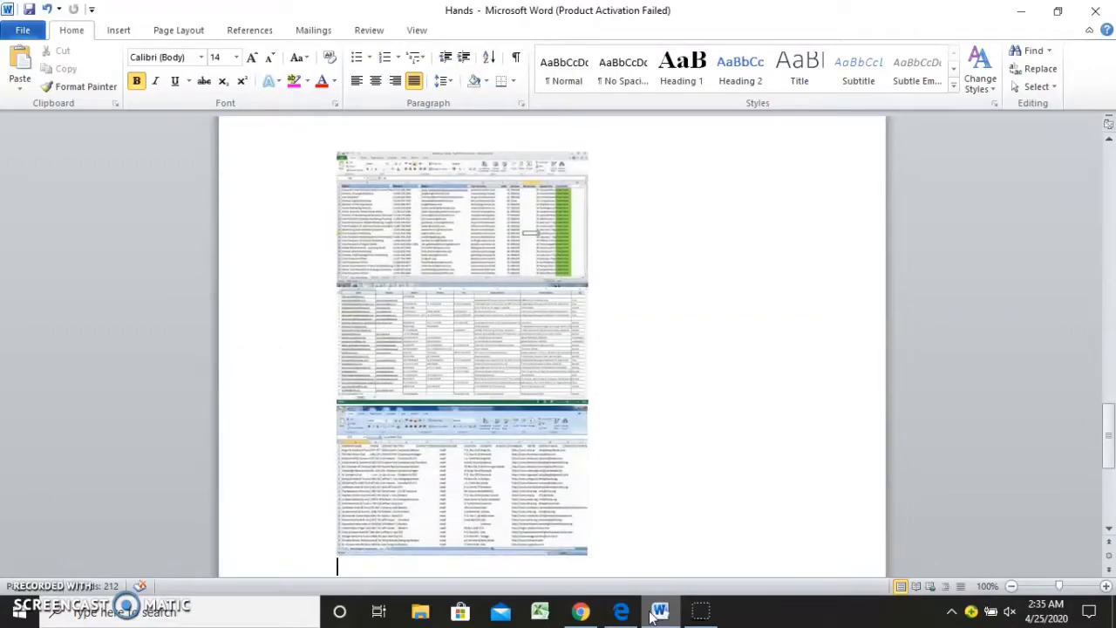
text(https://www.fiverr.com/Ali haider1712)
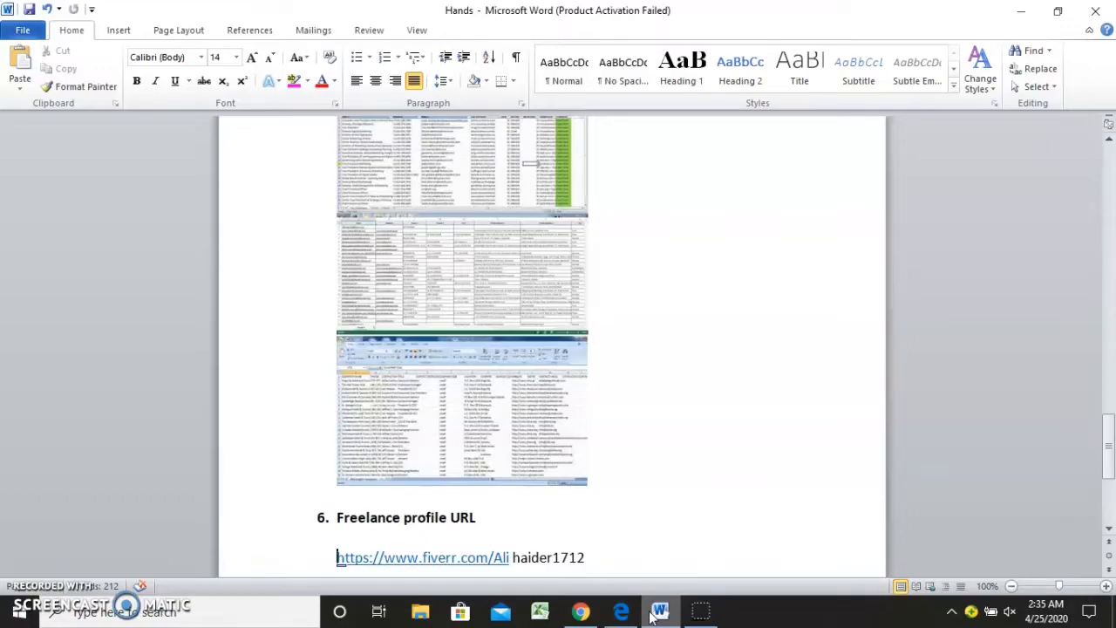
Save a copy of the document to the Desktop as a PDF named "ex 4"
click(572, 494)
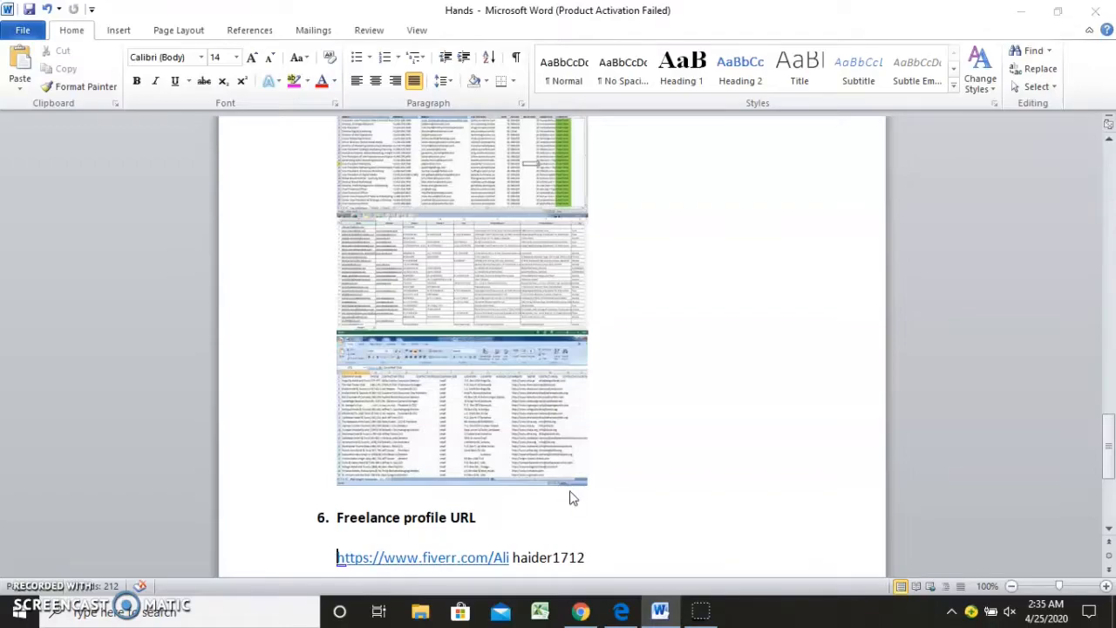
key(F12)
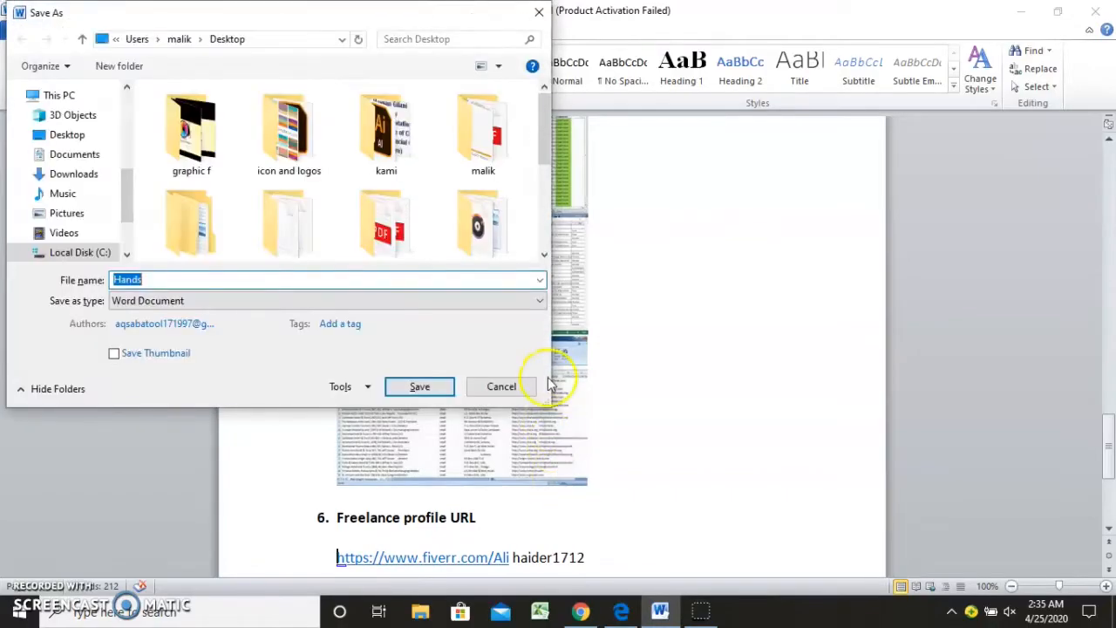
click(443, 301)
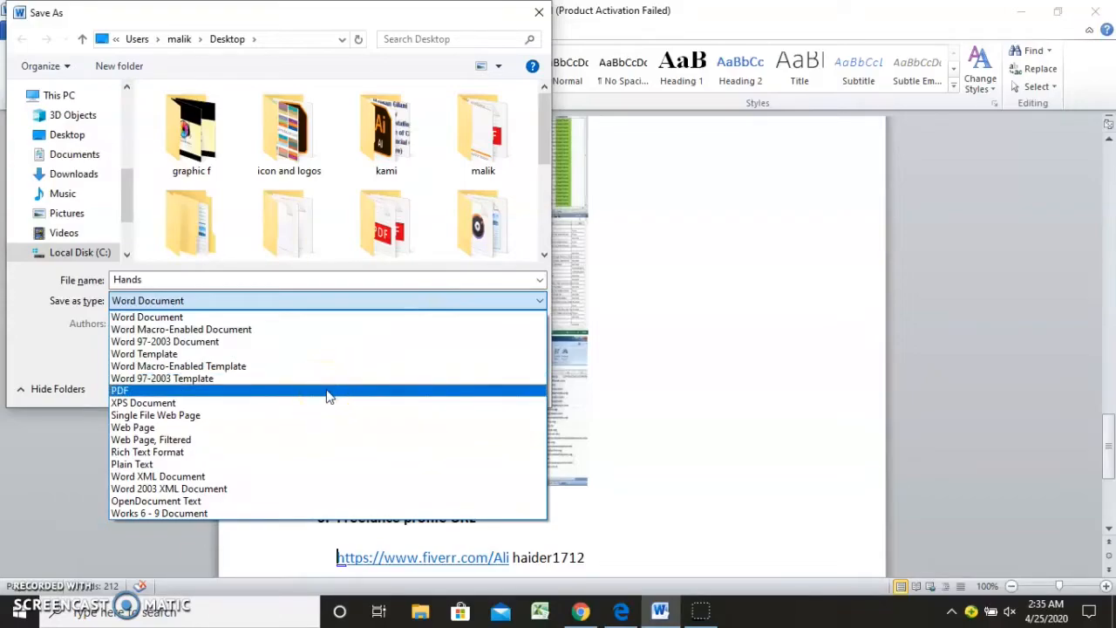
click(327, 392)
click(340, 275)
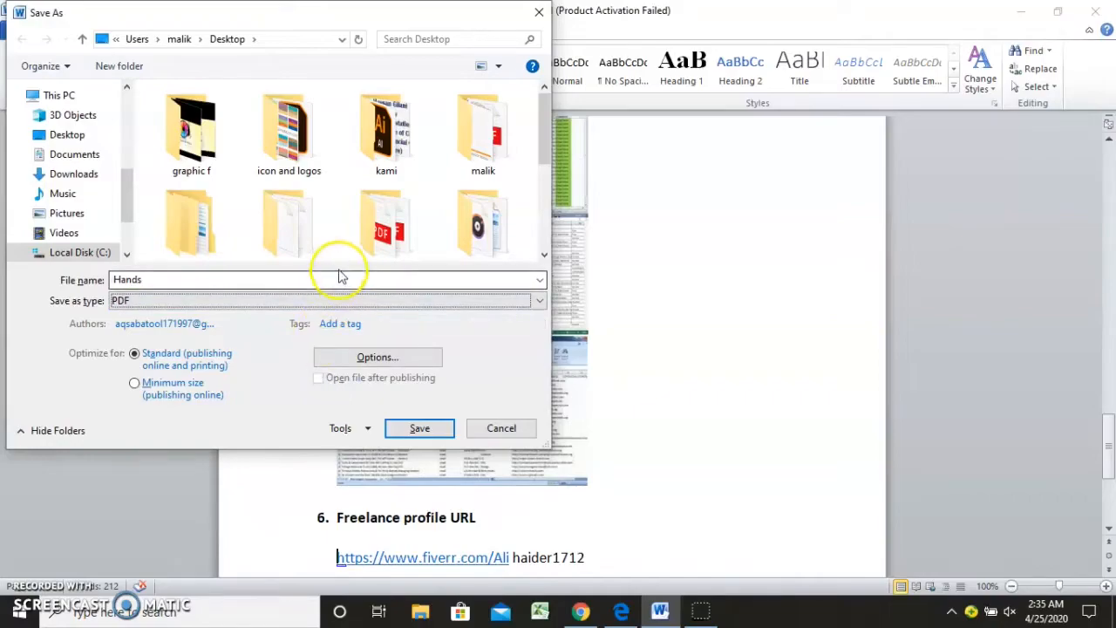
double_click(337, 278)
key(BackSpace)
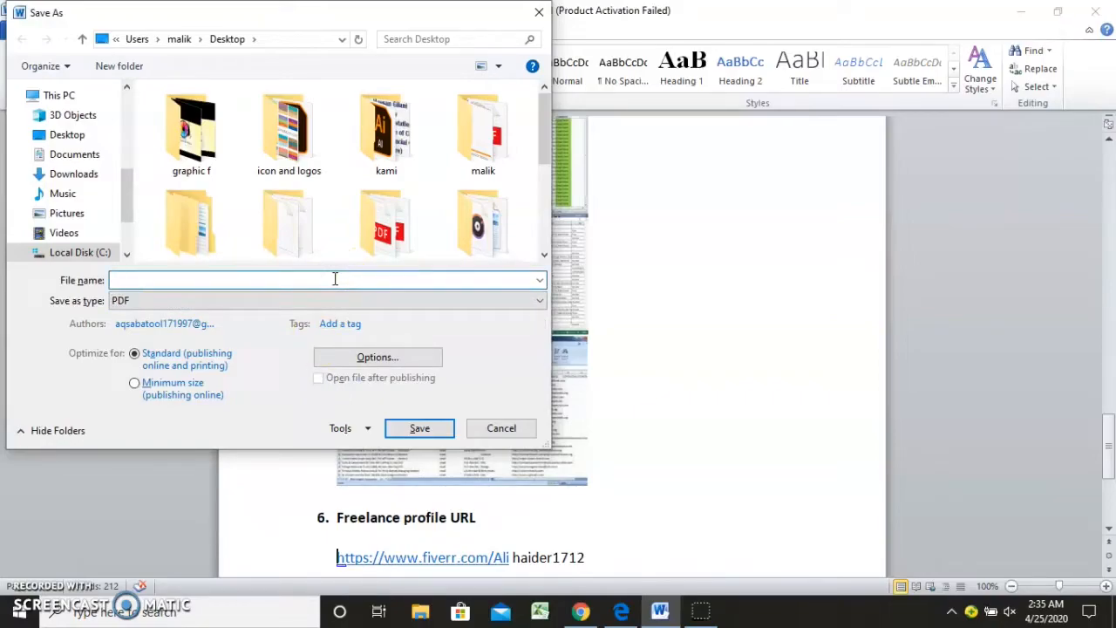
text(ex 4)
click(415, 428)
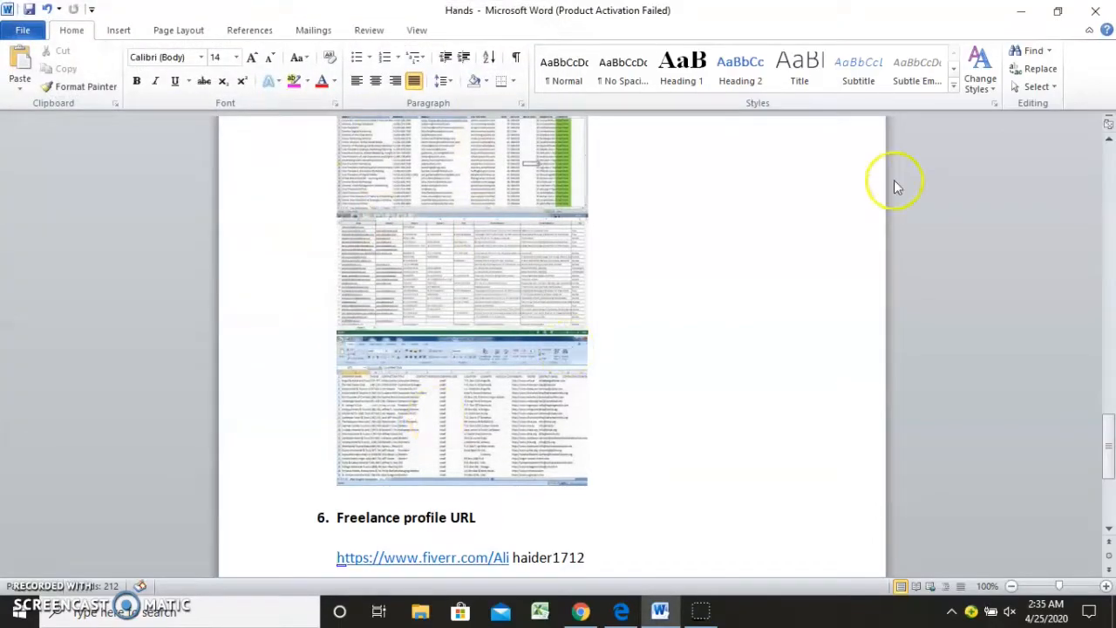
Minimise the open windows and open the ex 4 PDF from the desktop to check it
click(1026, 19)
click(1026, 19)
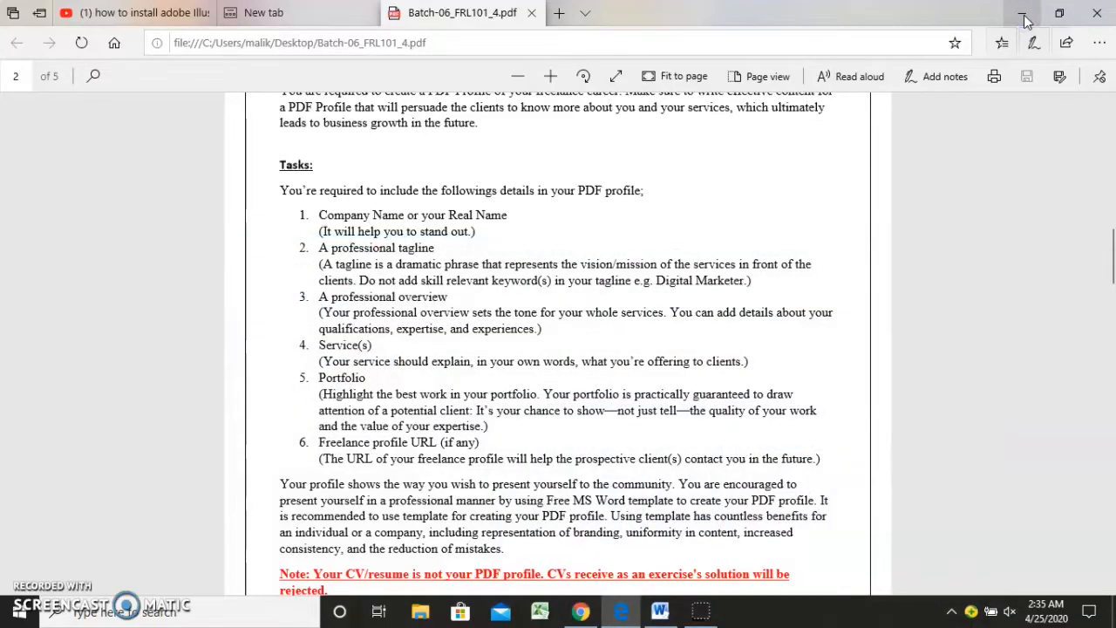
click(1026, 19)
click(790, 256)
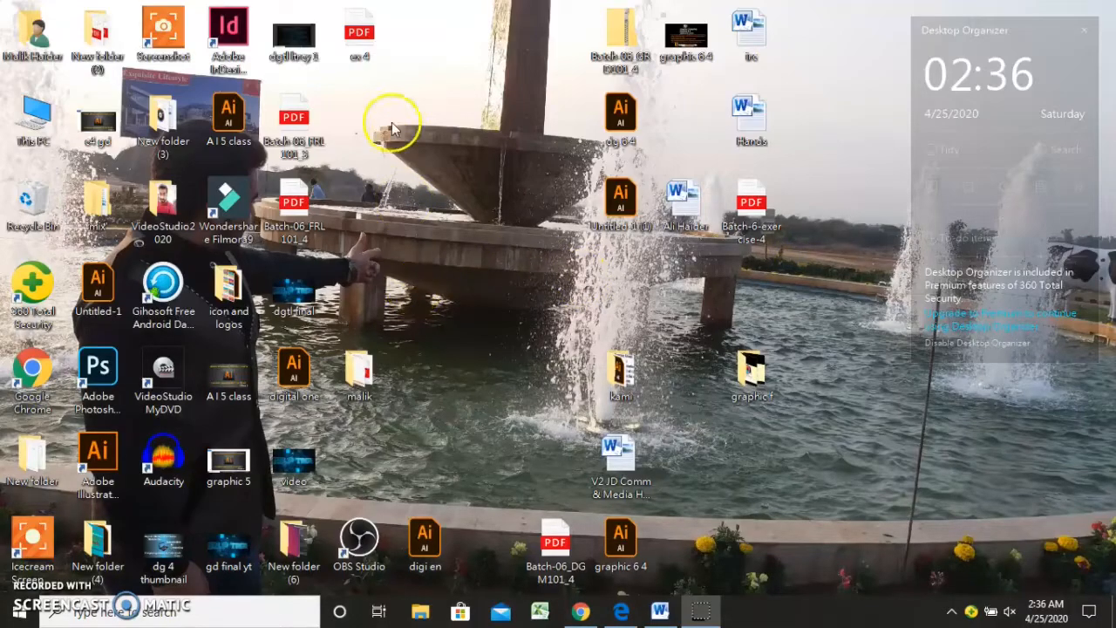
double_click(361, 43)
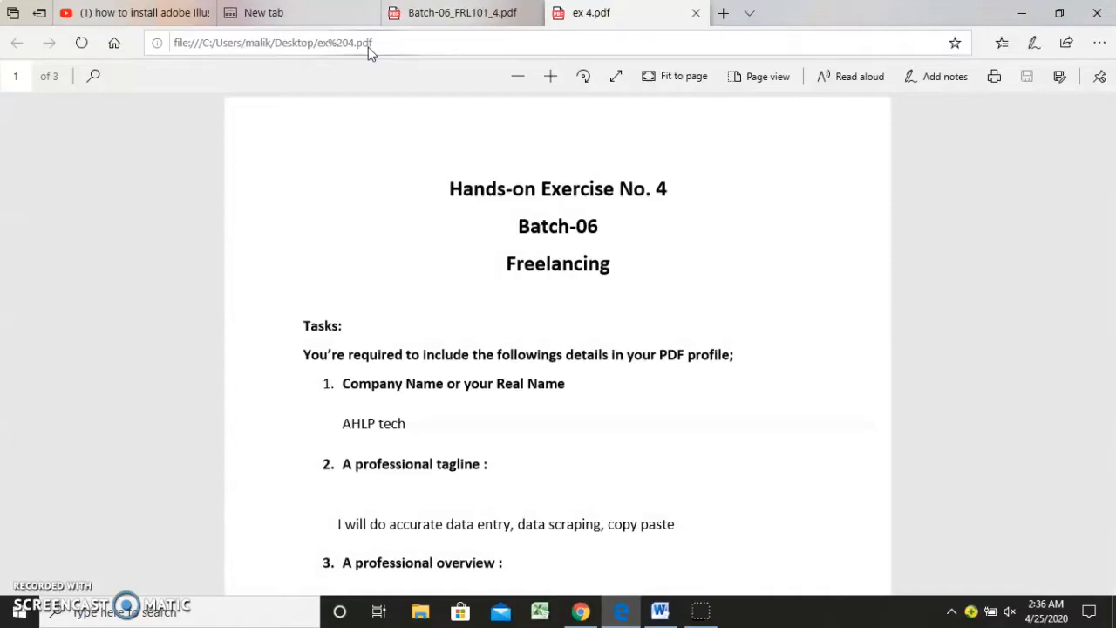
Check the first page of the exported PDF, covering the title, company name, professional tagline and professional overview sections
scroll(371, 54, down, 1)
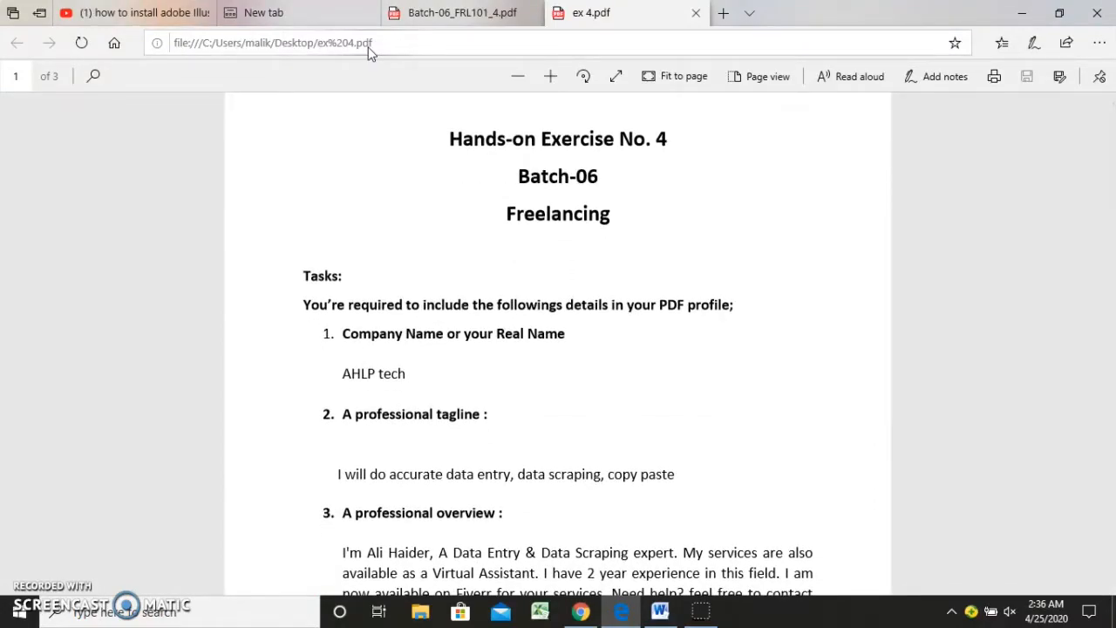
scroll(368, 52, down, 1)
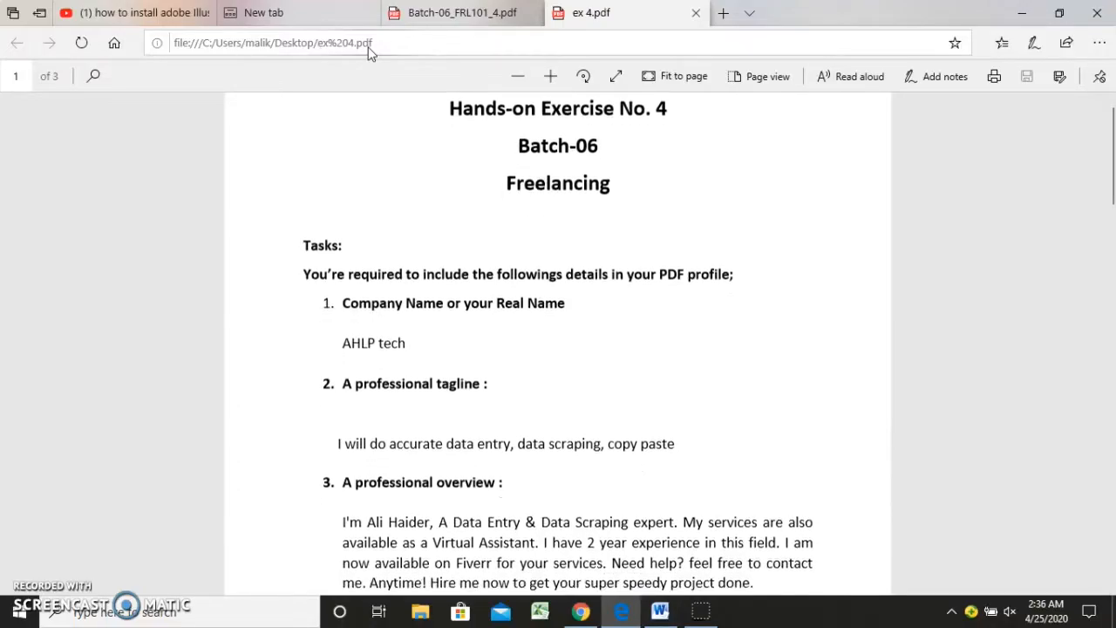
scroll(368, 52, down, 1)
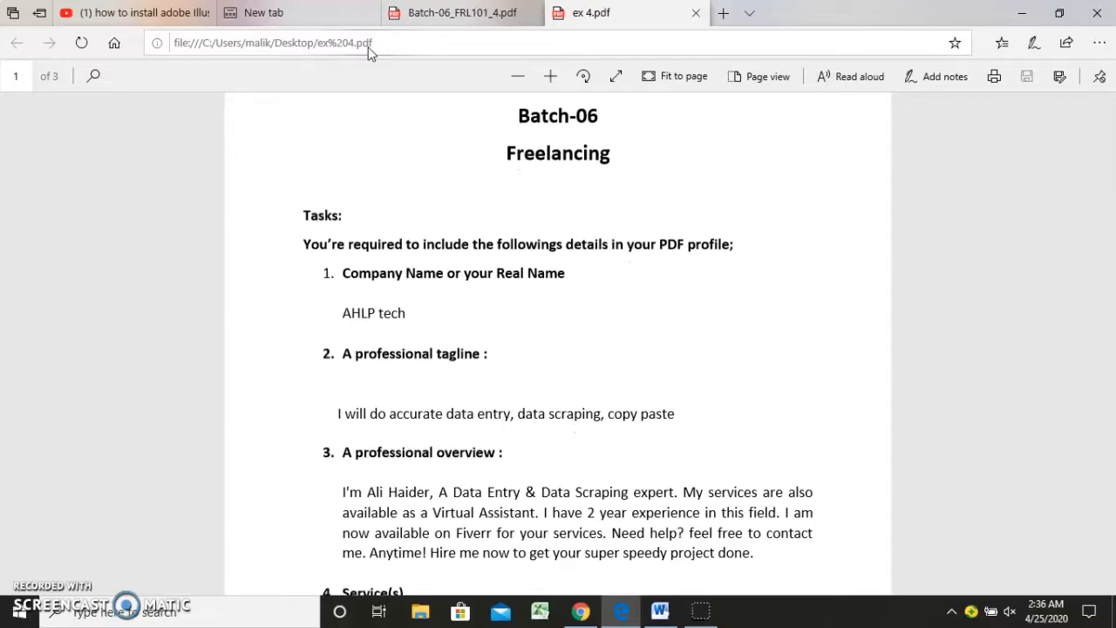
scroll(369, 52, down, 2)
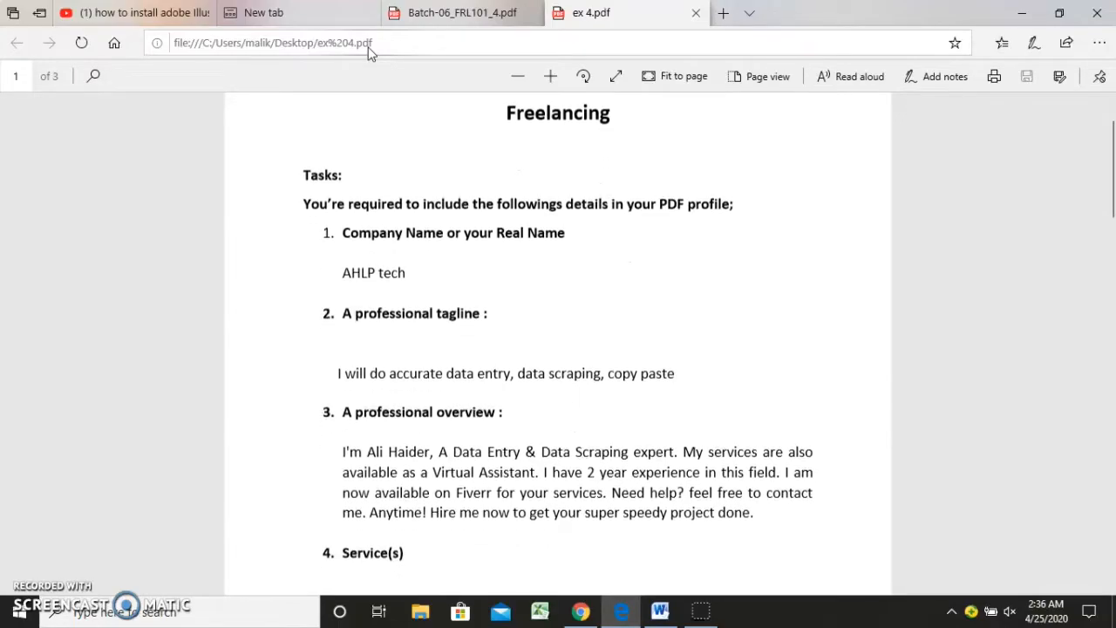
scroll(369, 52, up, 1)
scroll(368, 53, up, 2)
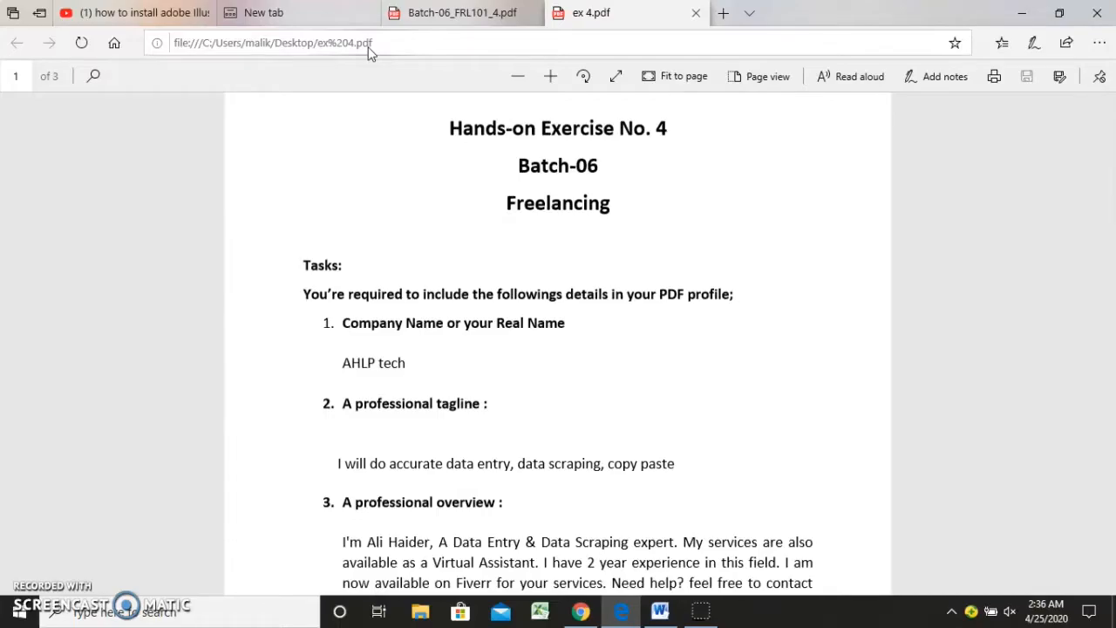
scroll(368, 52, down, 1)
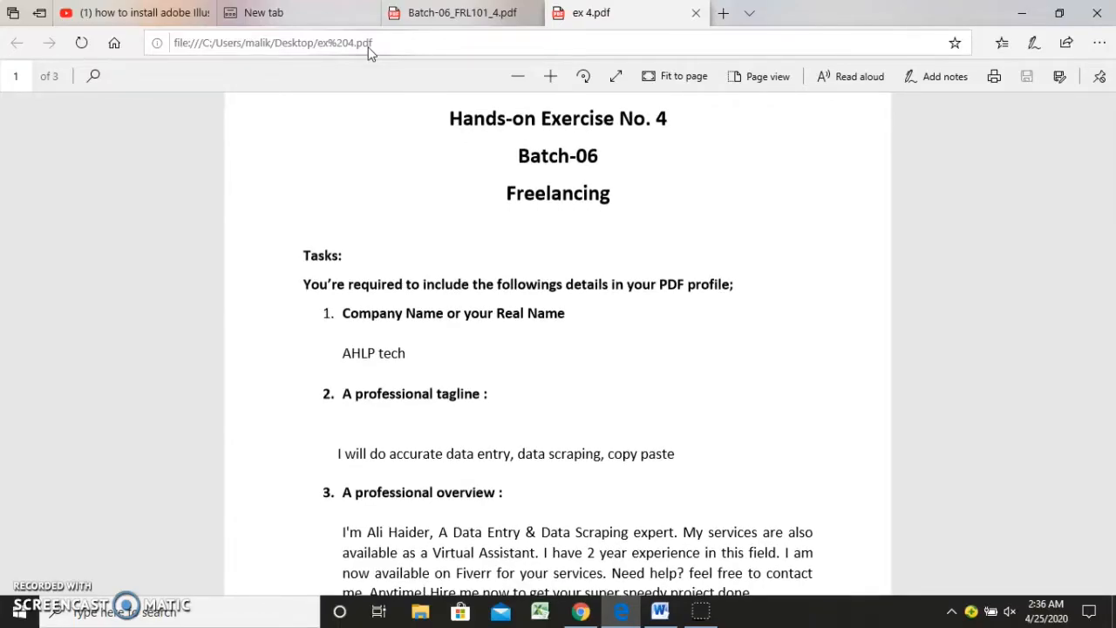